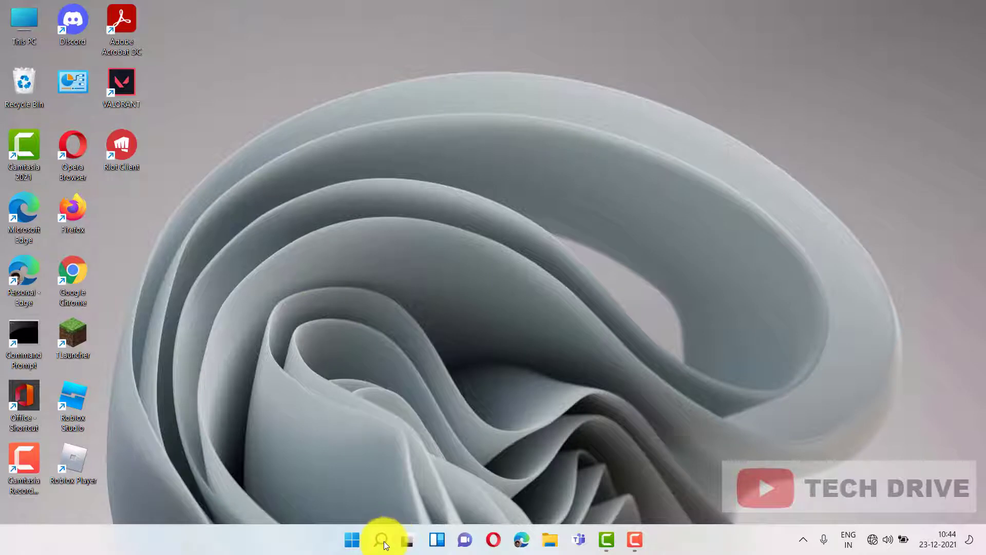
Search Windows for "device manager", open Device Manager and maximize its window
click(382, 541)
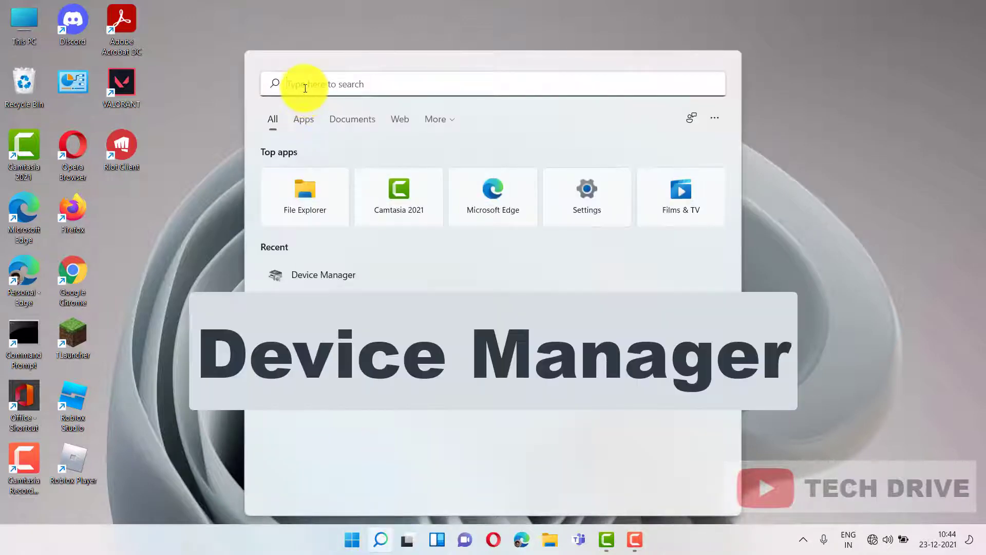
text(devi)
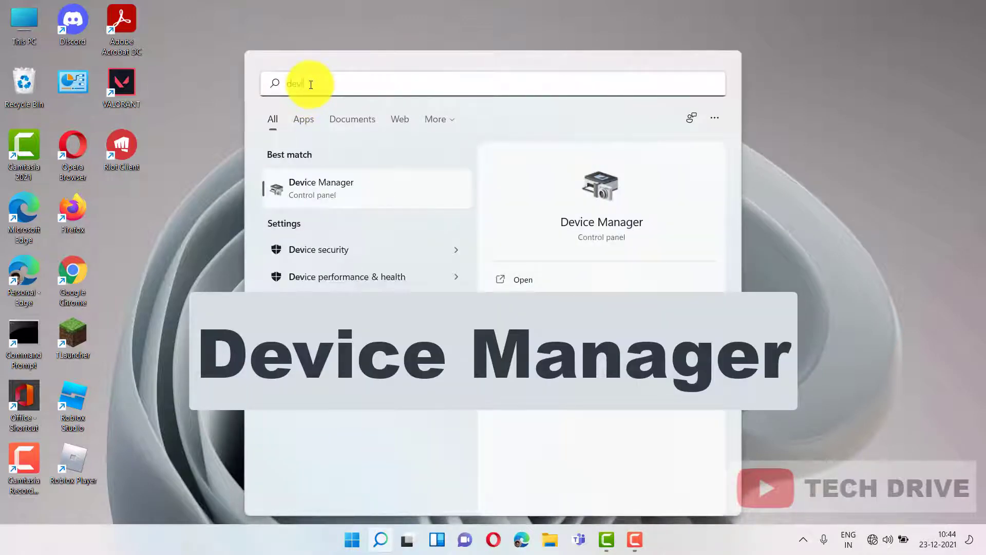
text(ce man)
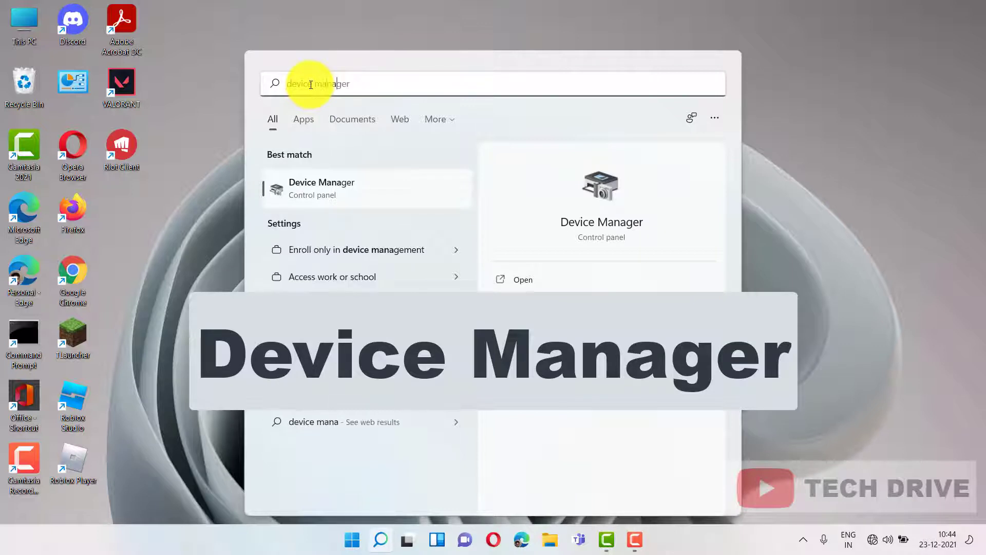
text(ager)
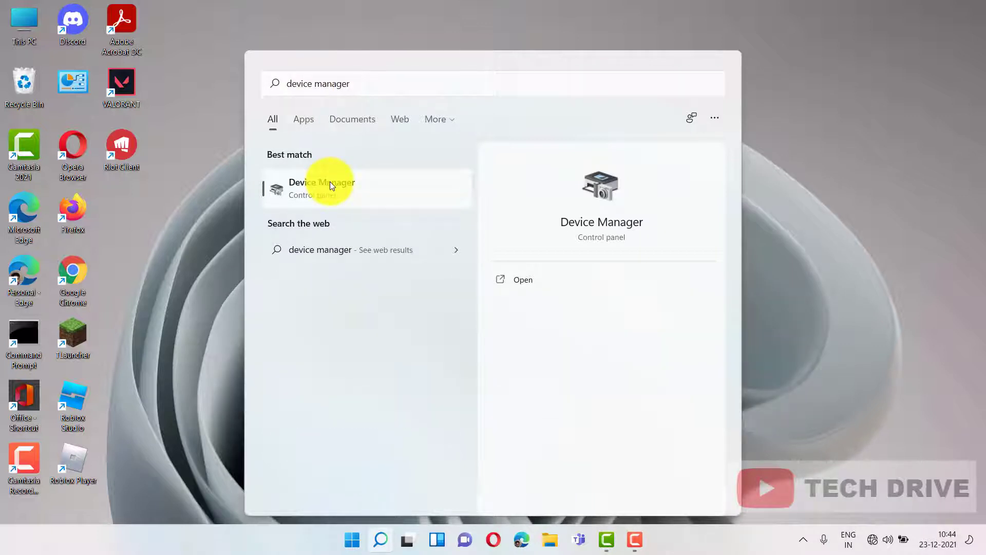
click(331, 184)
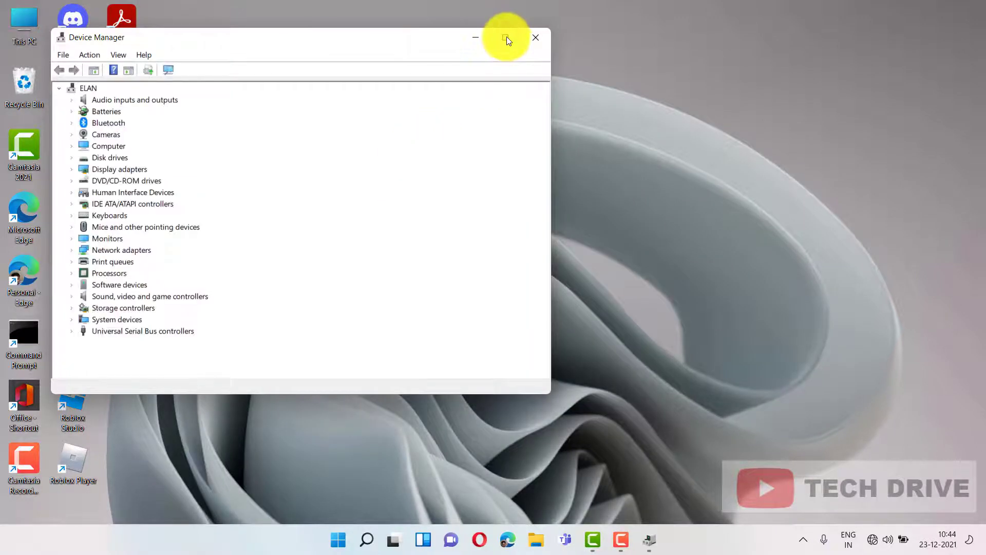
click(506, 37)
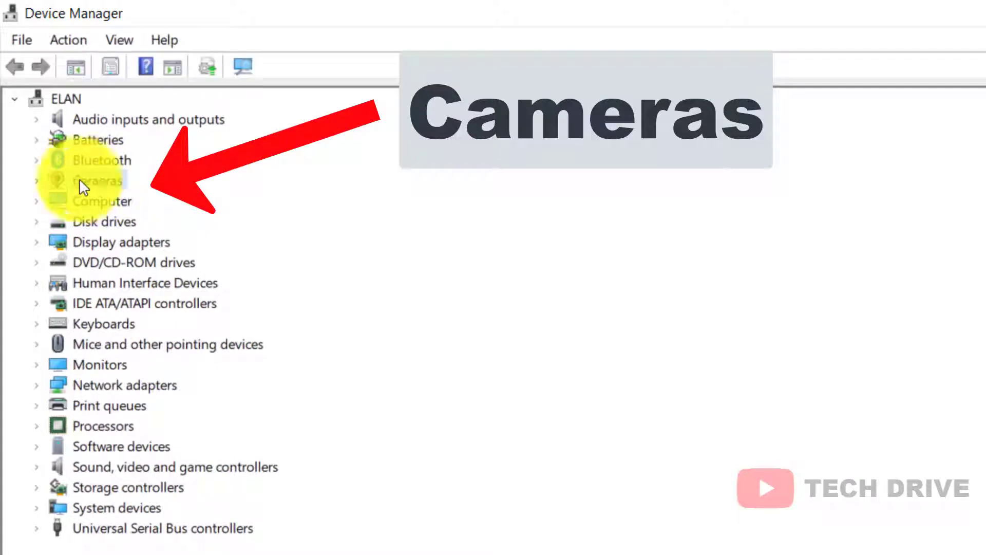
Expand the Cameras category and view the actions available for Integrated Webcam, including Uninstall device
click(35, 181)
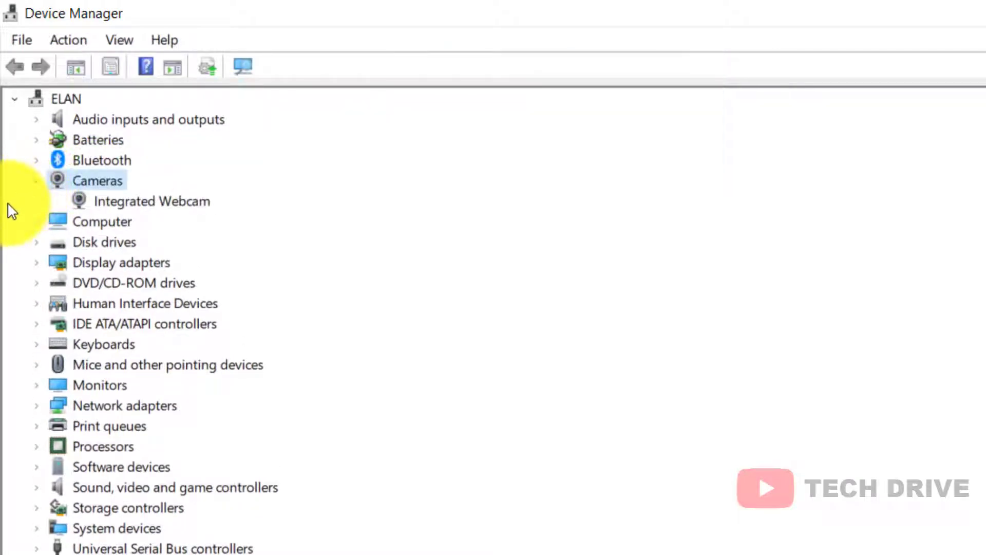
click(199, 202)
right_click(204, 205)
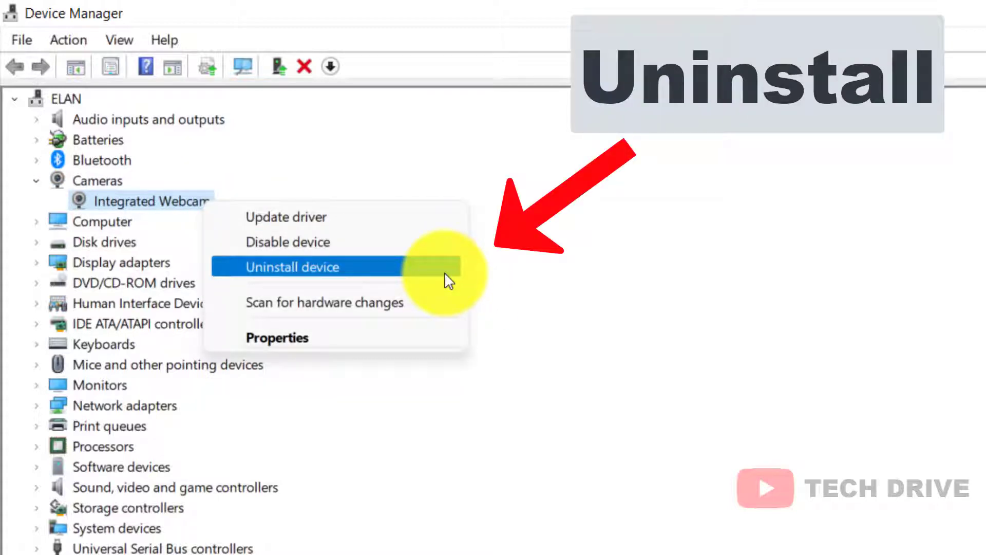
click(229, 198)
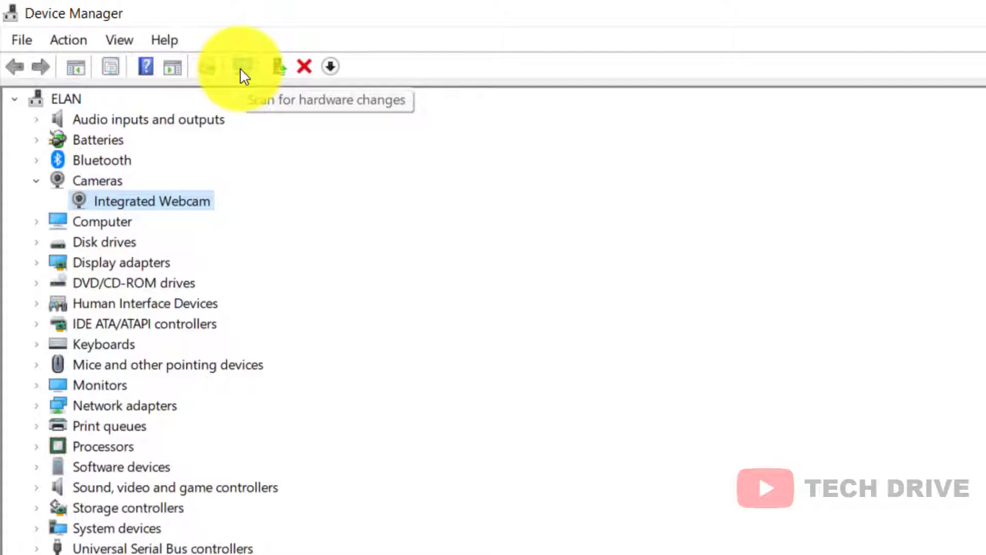
Scan for hardware changes and close Device Manager
click(241, 69)
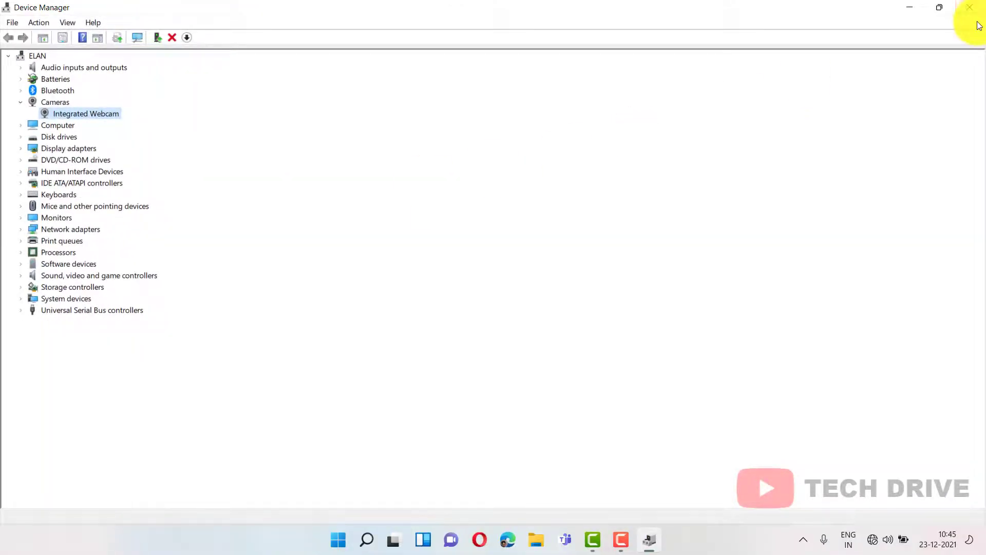
click(970, 7)
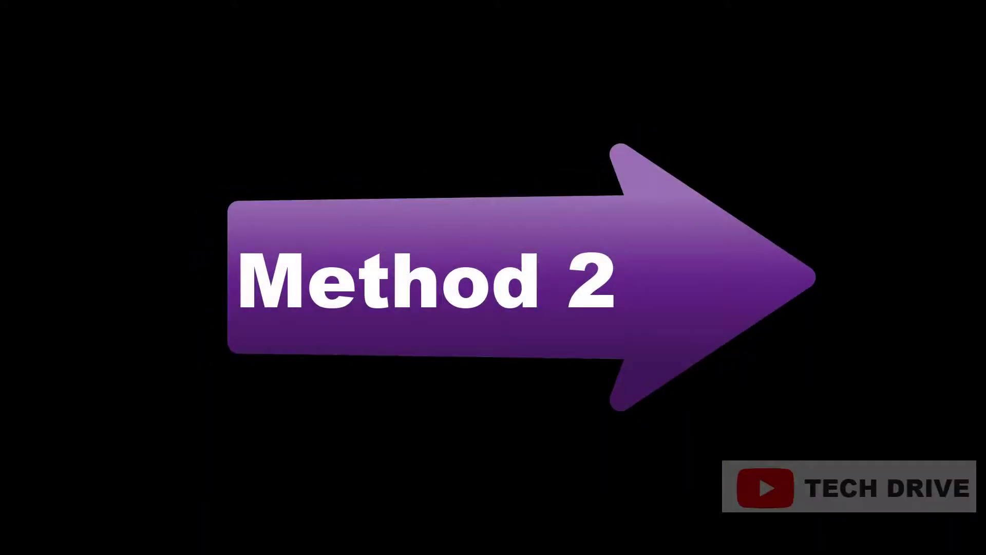
Search Windows for "control panel", open Control Panel and maximize its window
click(381, 547)
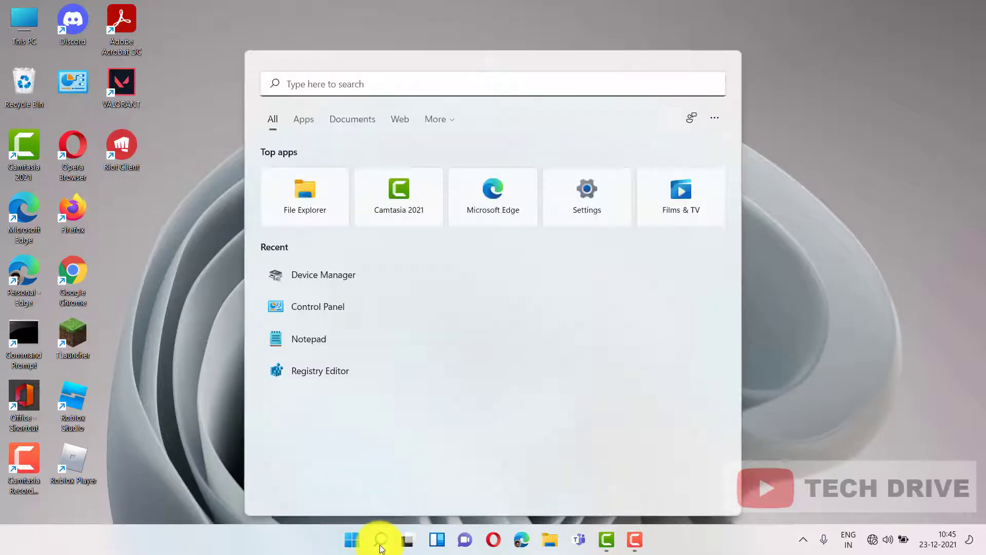
text(control panel)
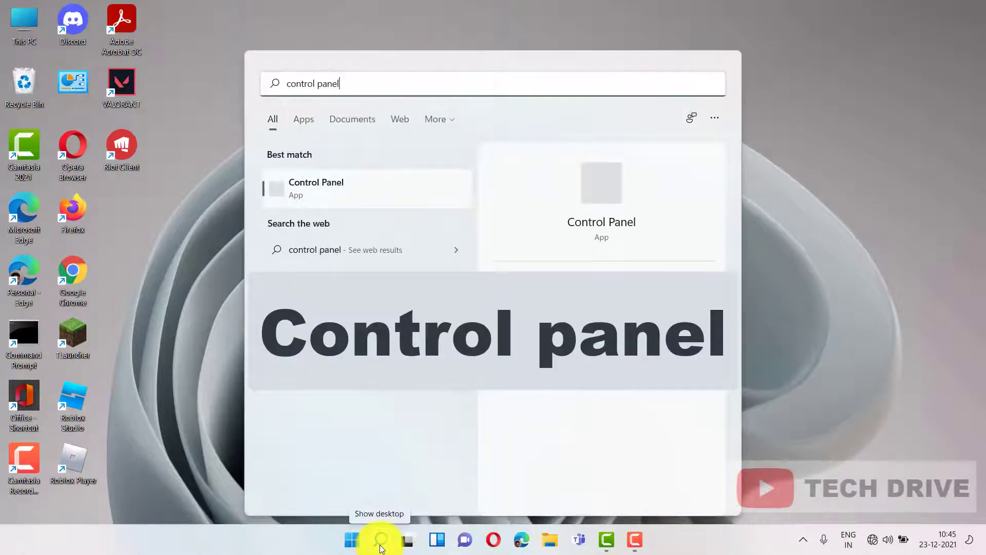
click(397, 196)
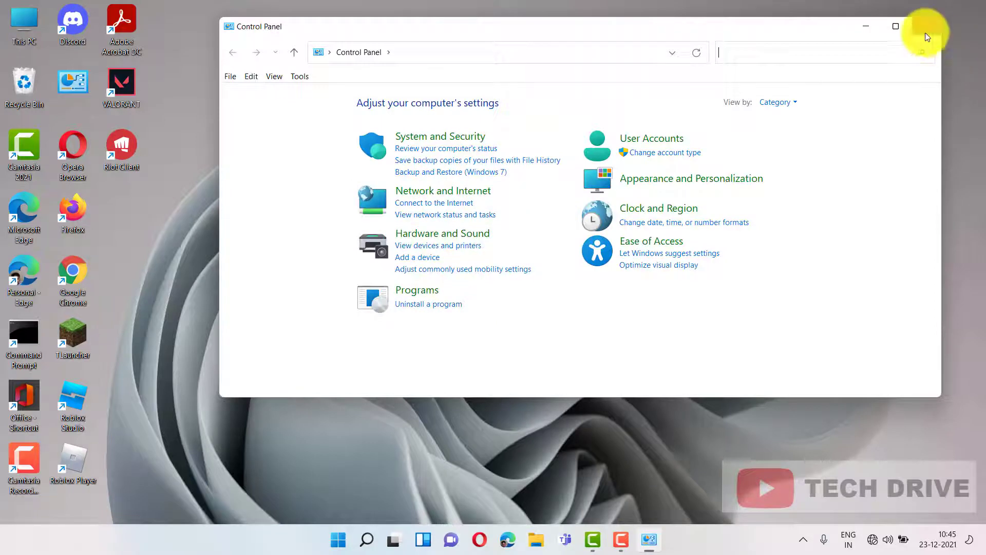
click(896, 27)
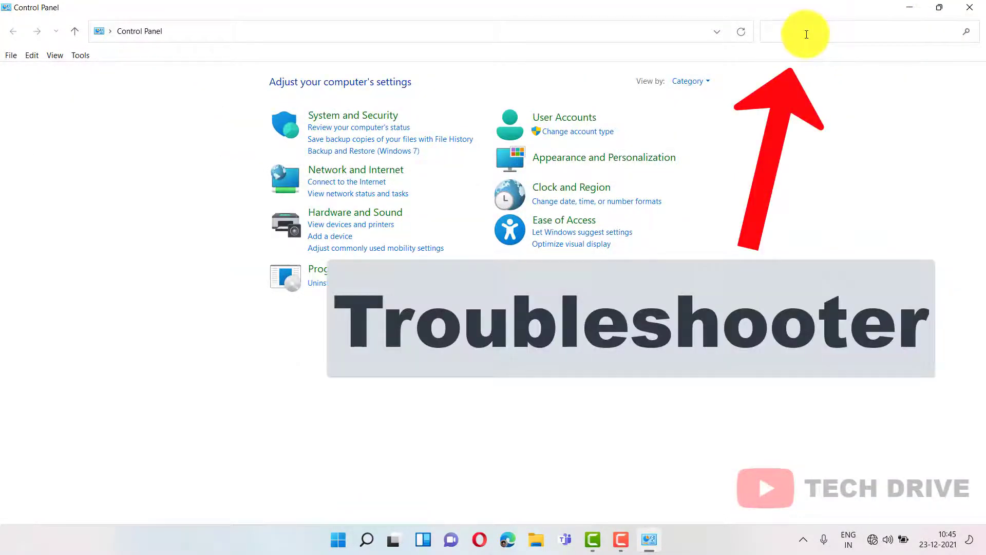
Search Control Panel for "trou", open Troubleshooting and view all available troubleshooters
text(ou)
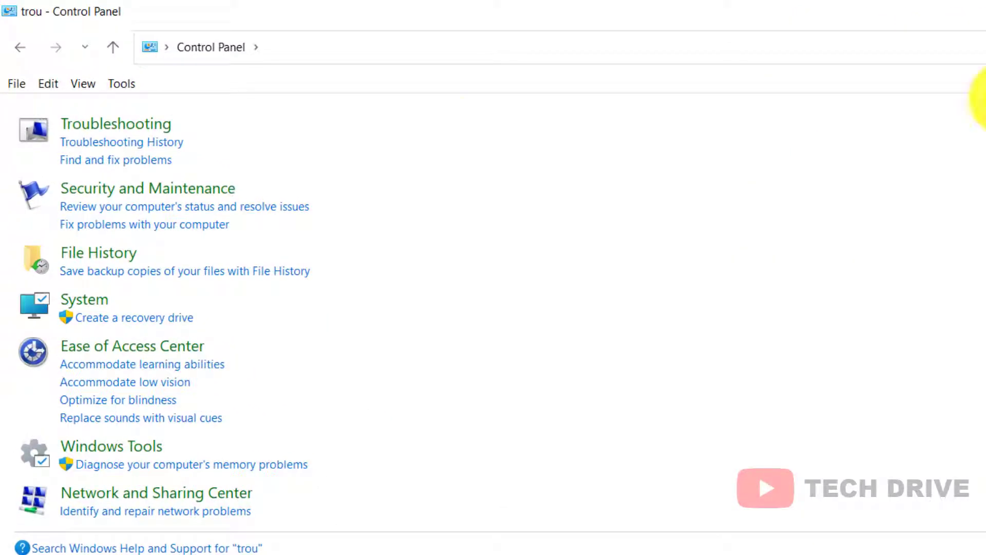
click(159, 135)
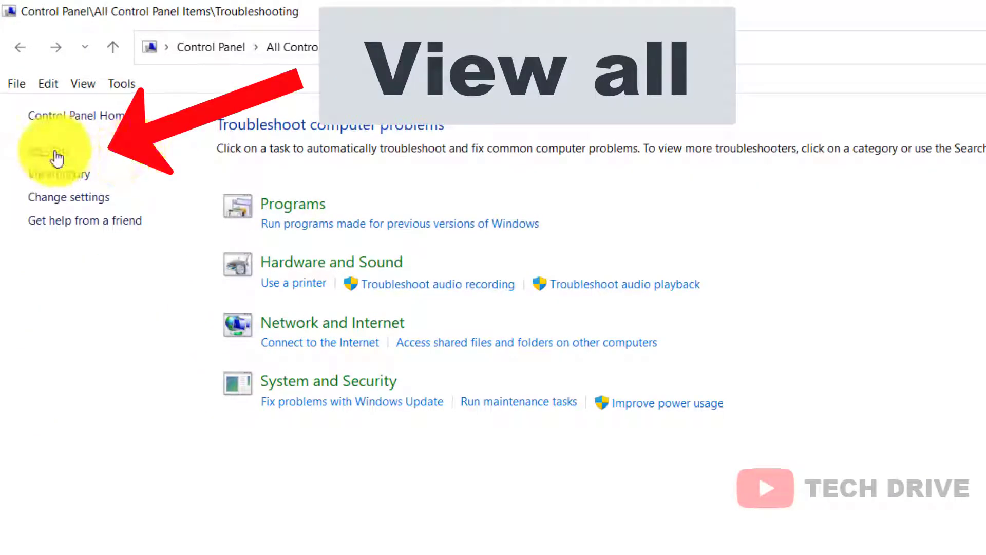
click(57, 154)
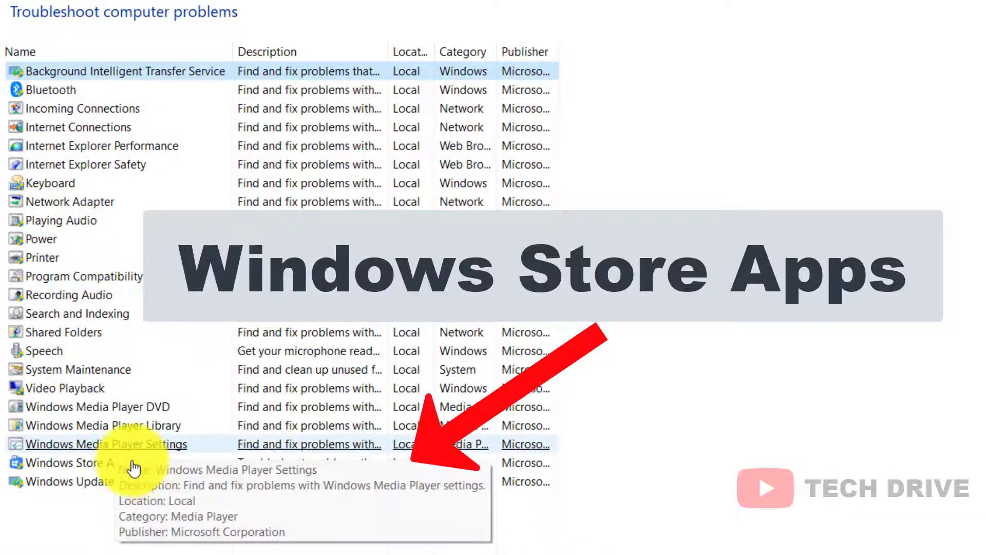
Run the Windows Store Apps troubleshooter, then close its dialog and the Control Panel window
click(108, 465)
right_click(126, 466)
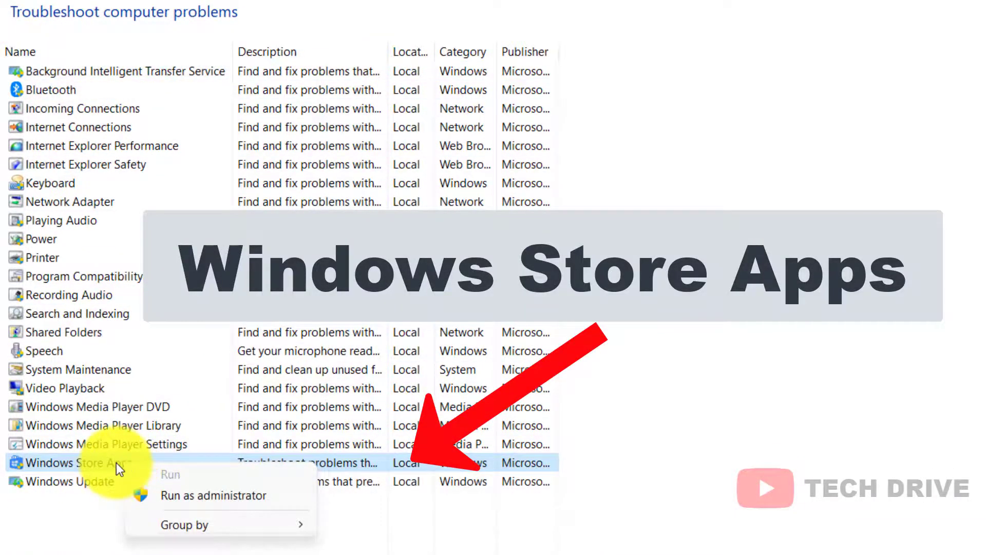
double_click(85, 454)
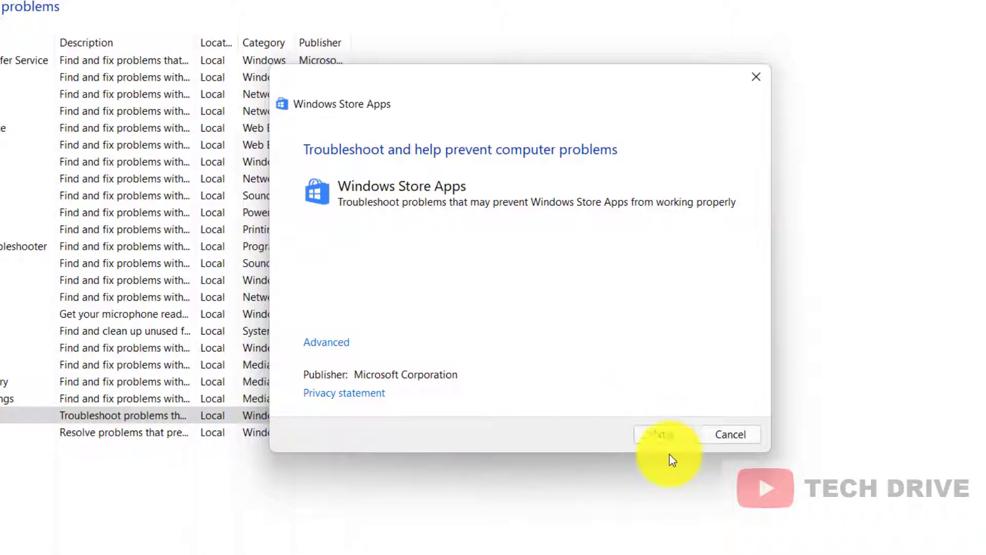
click(662, 437)
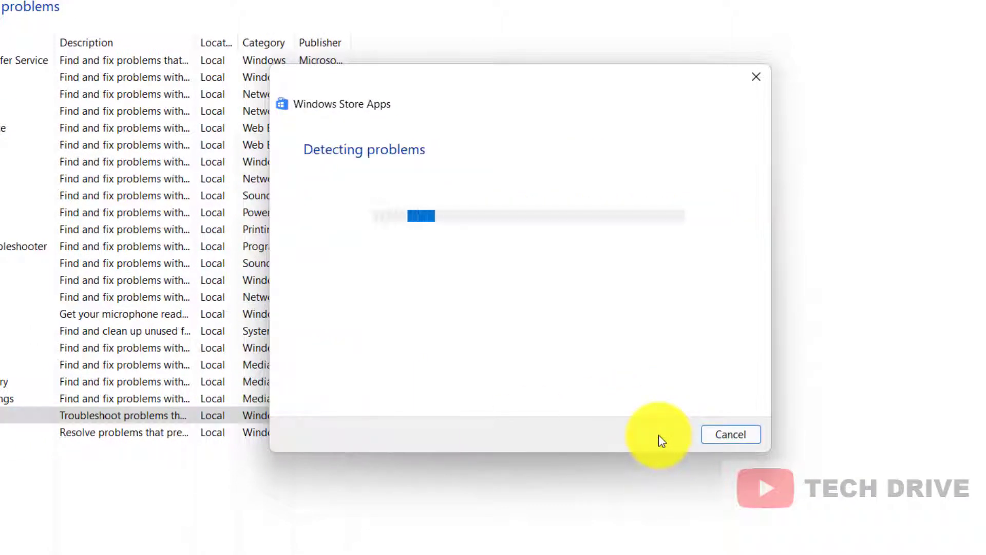
click(727, 433)
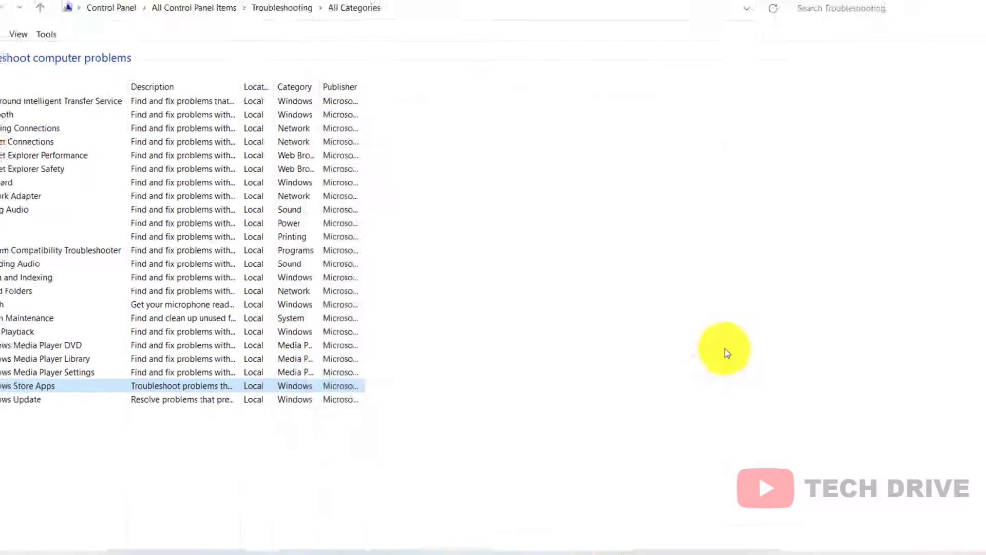
click(972, 6)
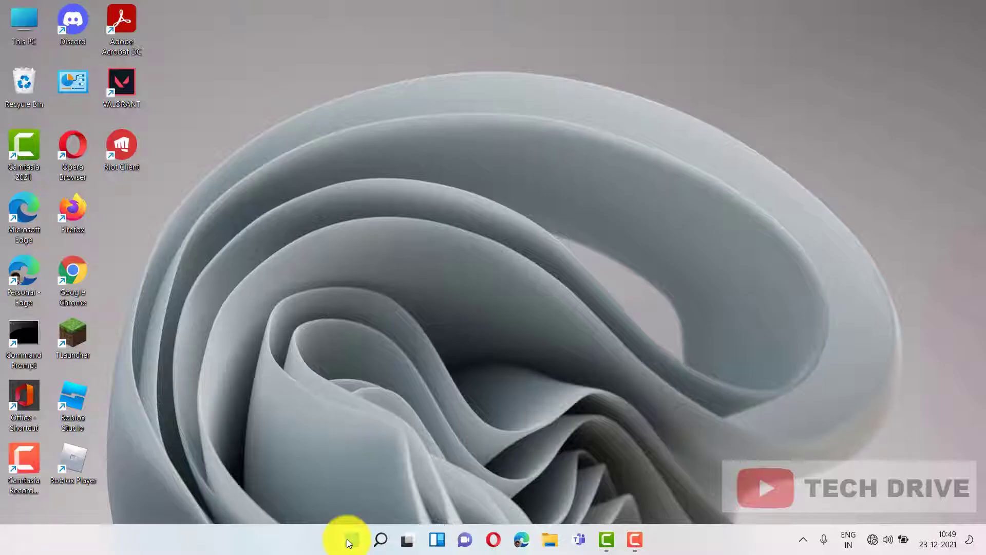
Open Windows Settings, search for "camera privacy" and open Camera privacy settings
click(351, 539)
click(569, 166)
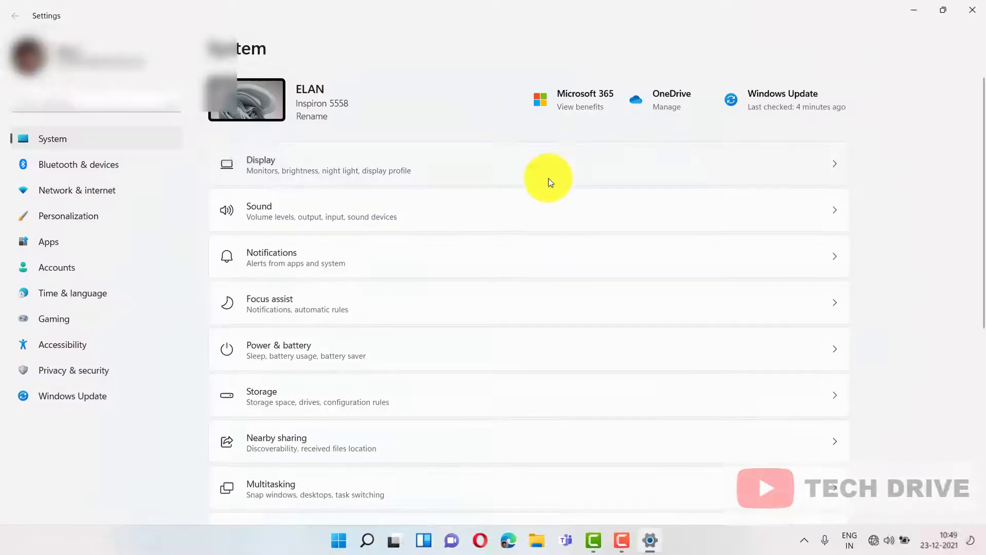
text(camer)
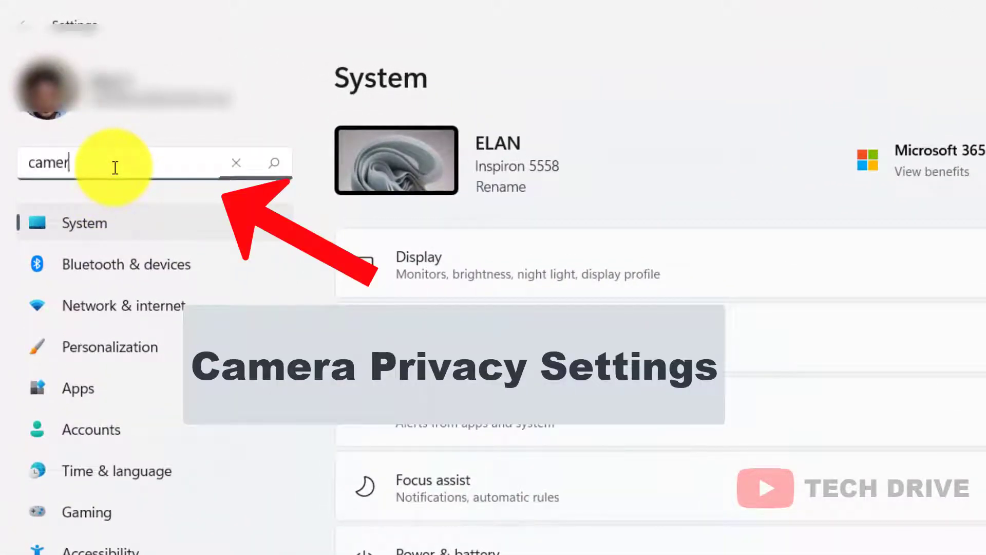
text(a piivacy)
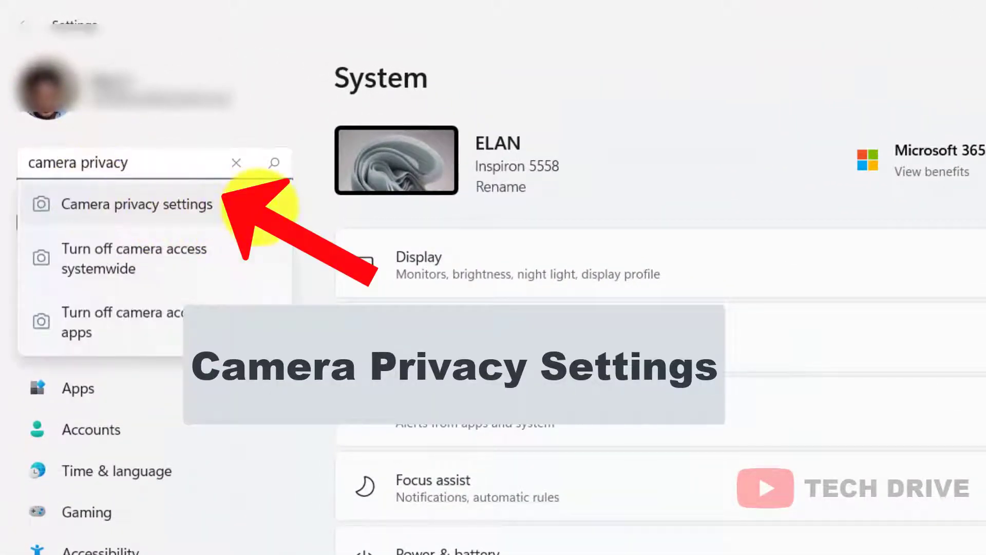
click(257, 206)
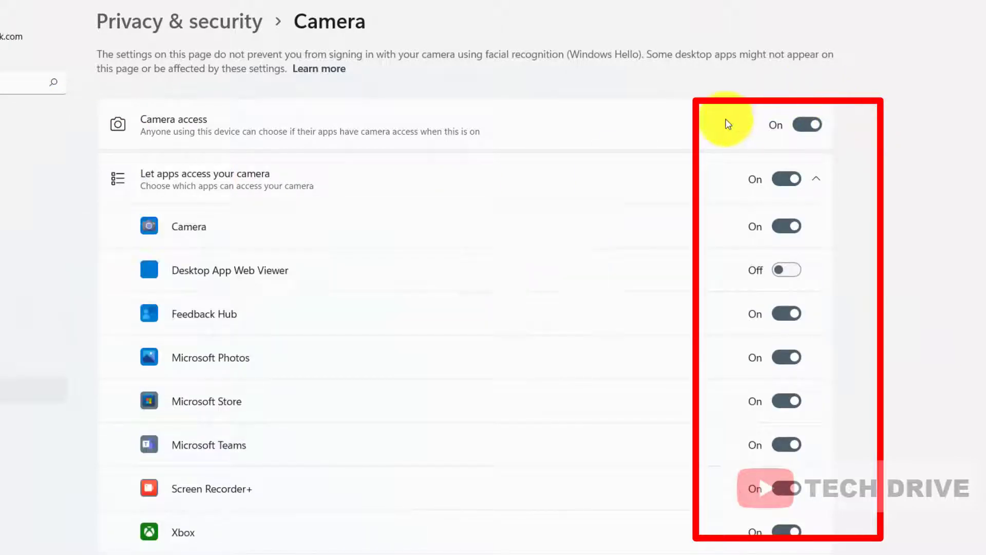
Turn on camera access for Desktop App Web Viewer and check the remaining app permissions on the Camera page
click(786, 270)
scroll(784, 326, down, 6)
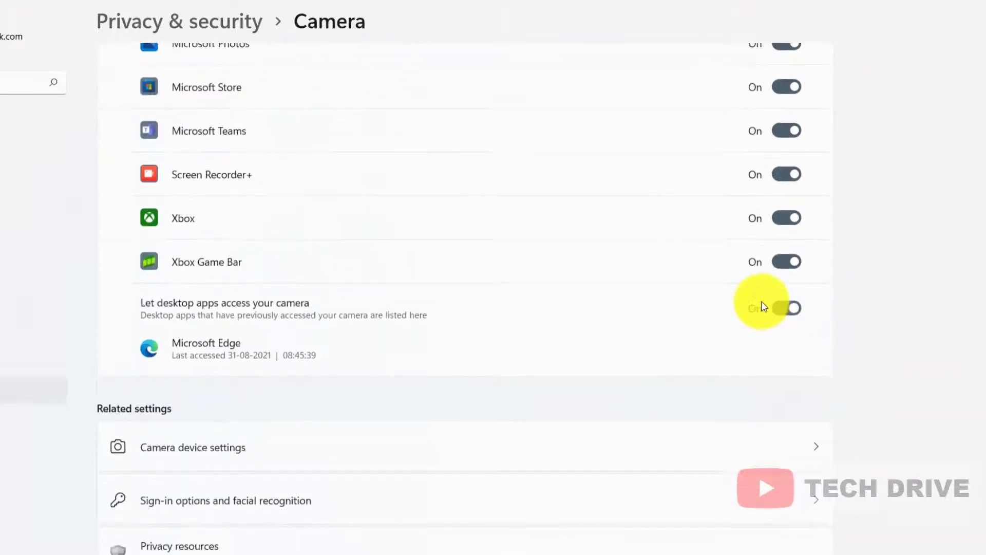
scroll(764, 307, up, 6)
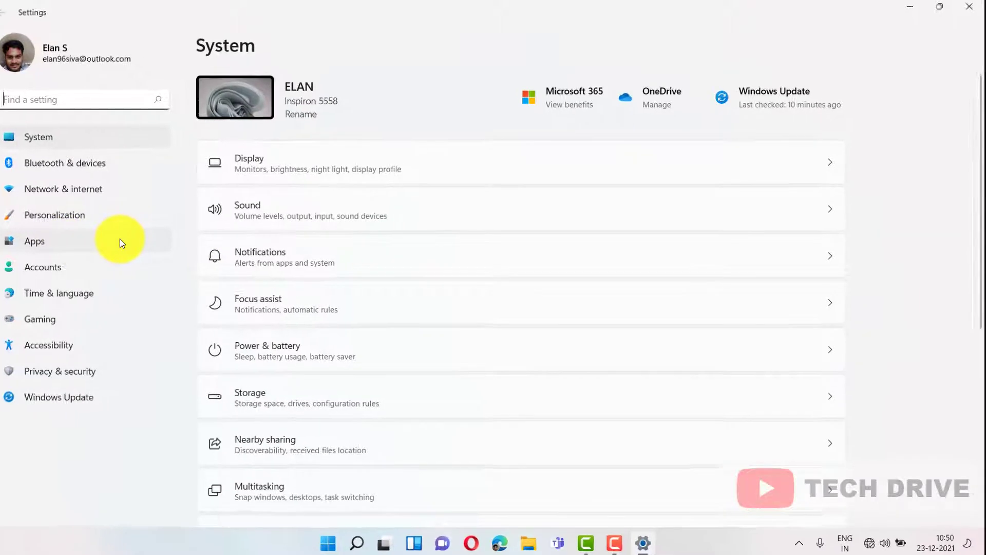
Open Apps & features in the Settings app and search the app list for "camera"
click(120, 239)
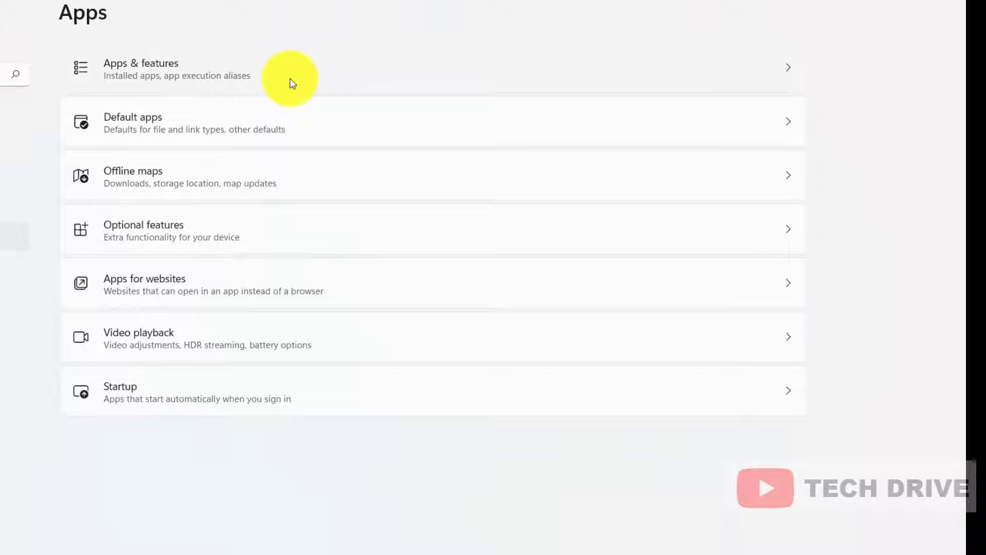
click(292, 83)
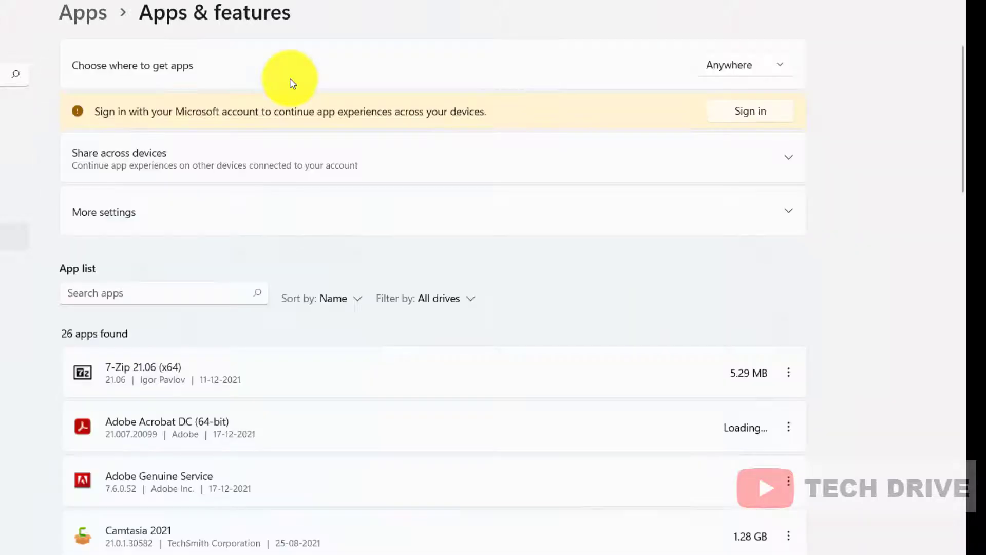
click(253, 293)
text(c)
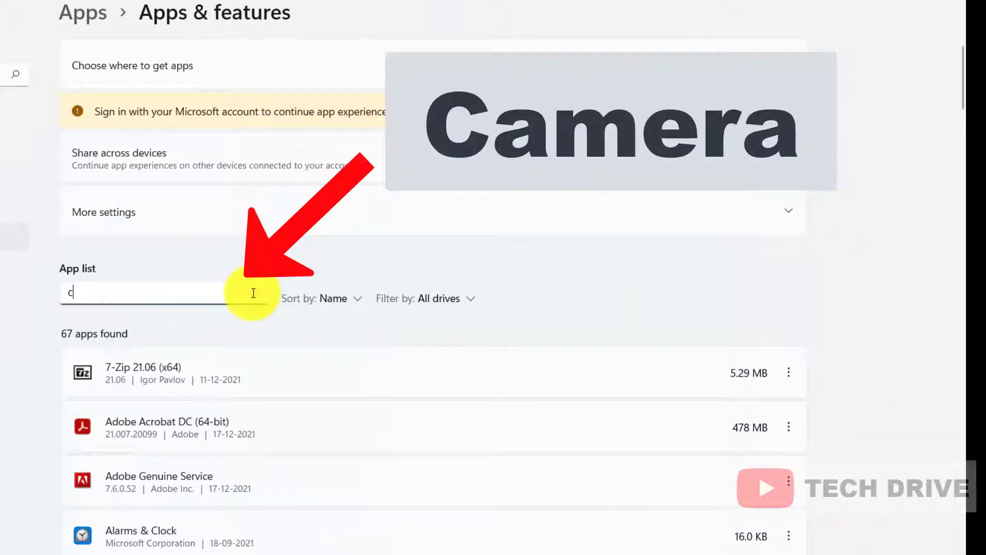
text(amer)
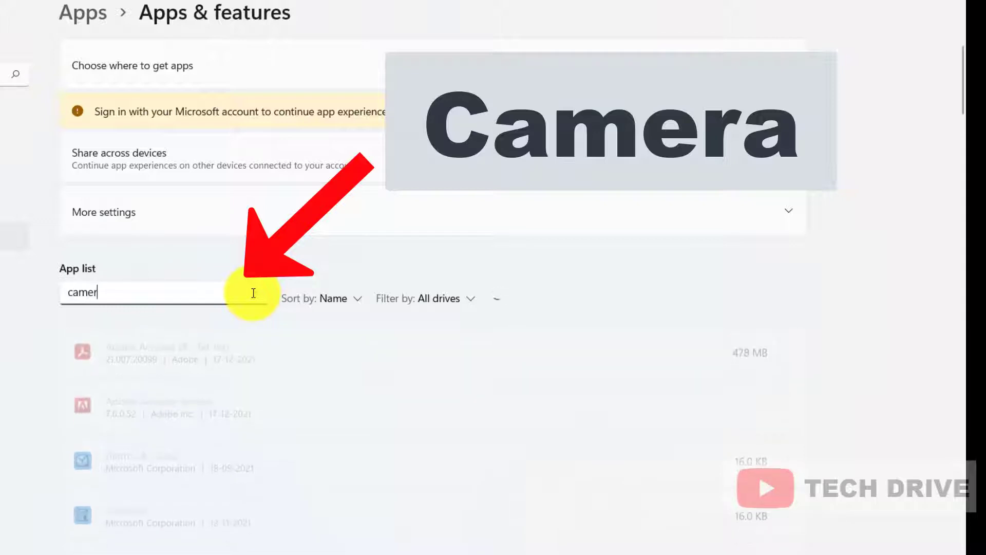
text(a)
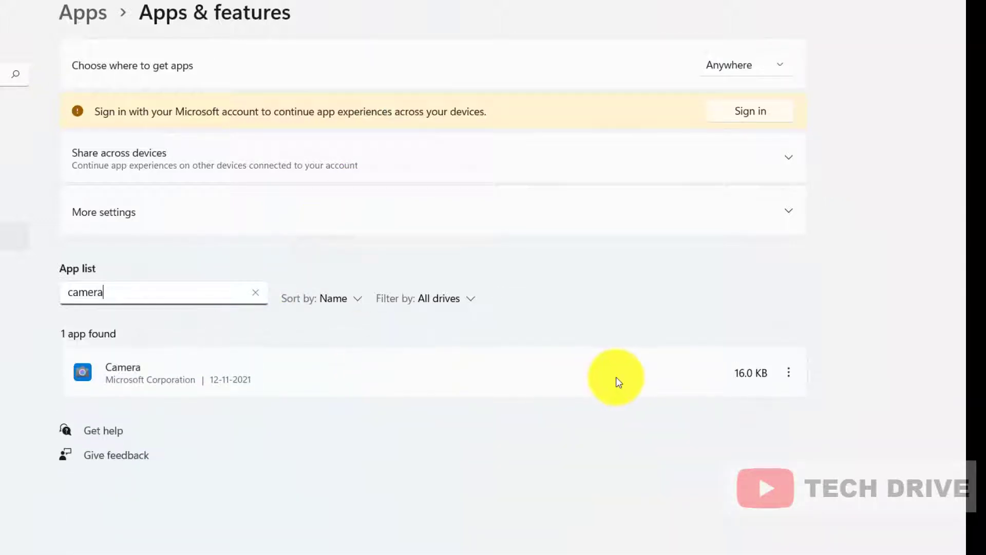
Open the Camera app's advanced options, repair the app and close Settings
click(789, 374)
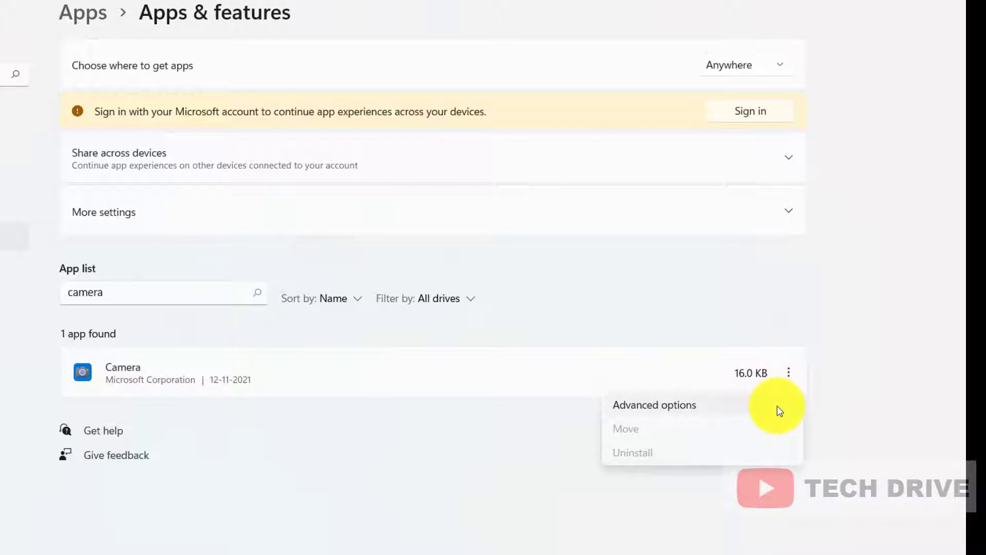
click(739, 409)
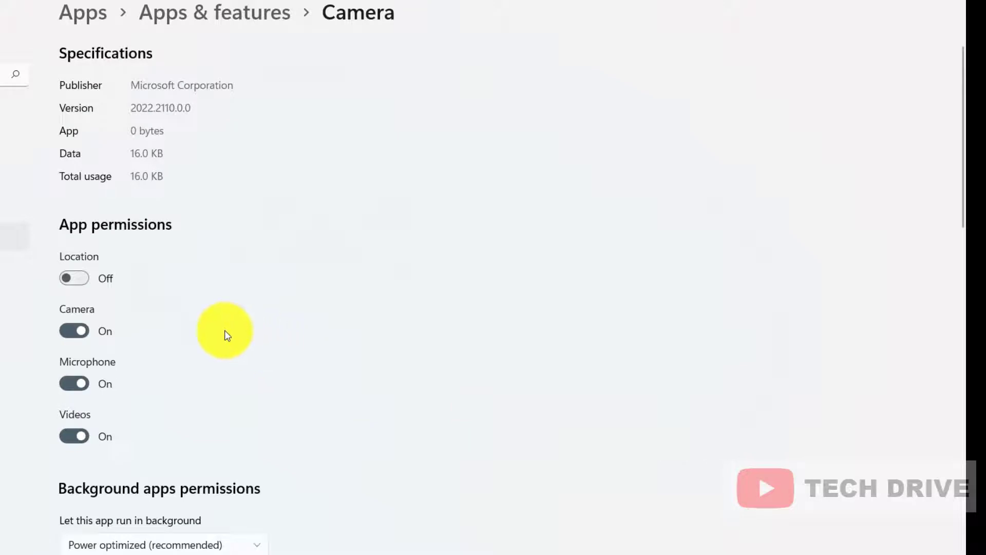
scroll(227, 335, down, 10)
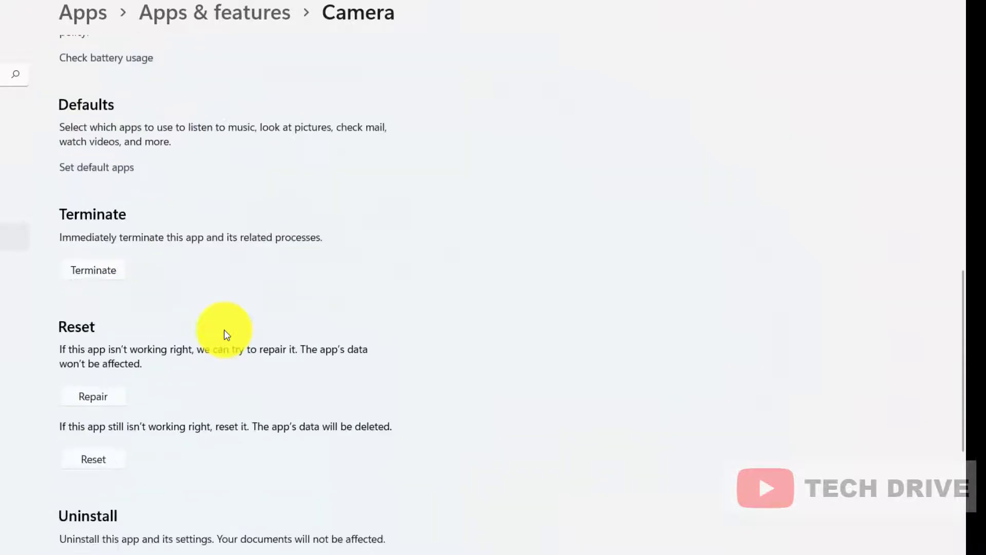
scroll(227, 335, down, 4)
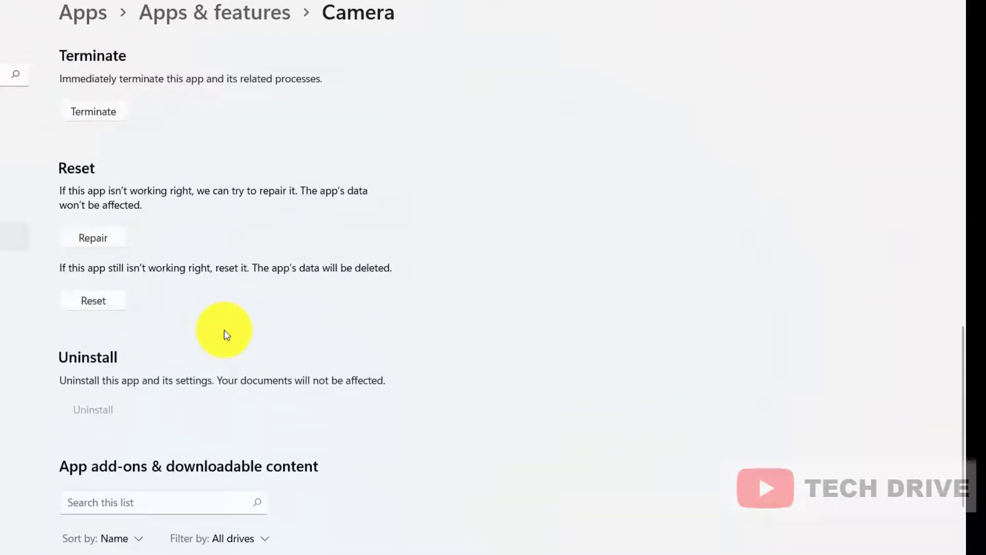
click(114, 238)
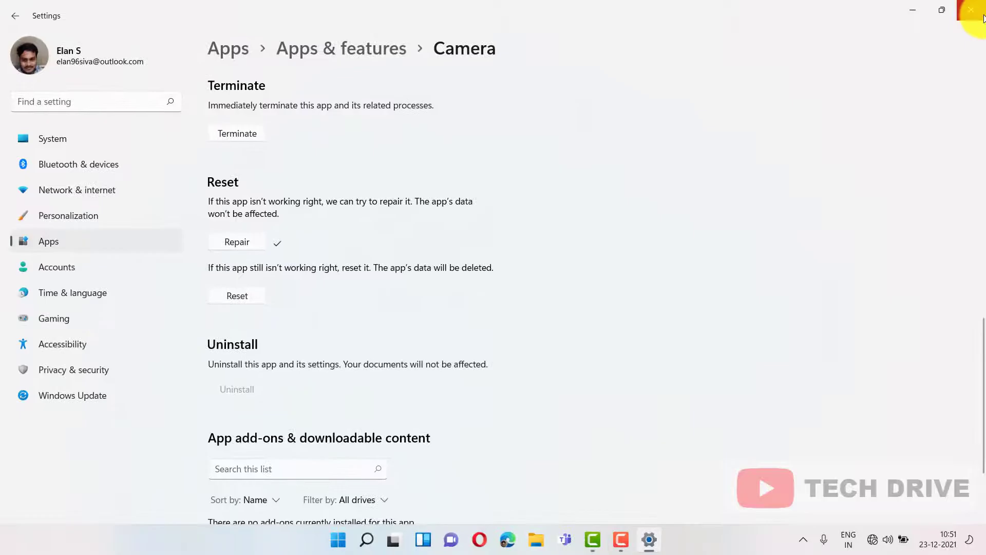
click(983, 16)
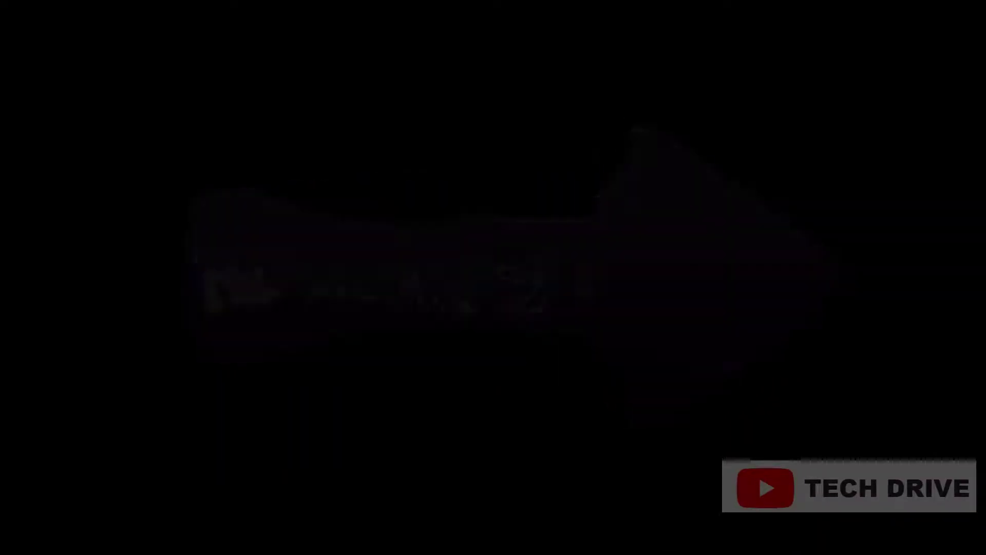
Search Windows for "registry editor" and open Registry Editor
click(379, 543)
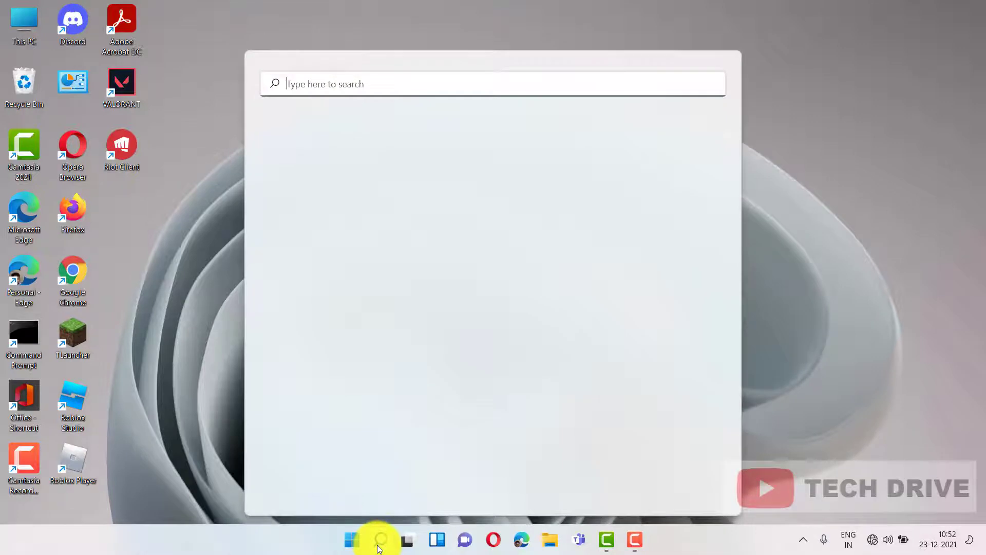
text(registry editor)
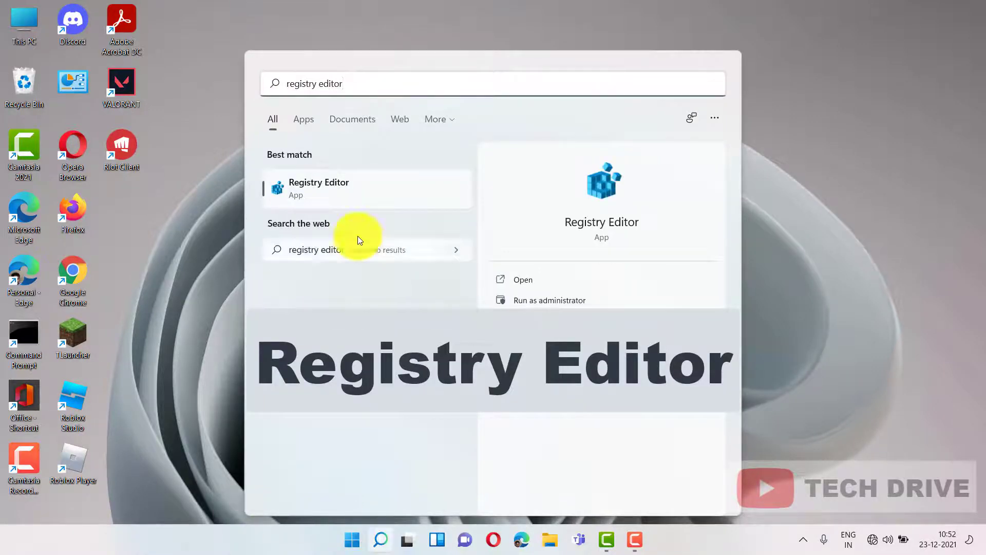
click(354, 189)
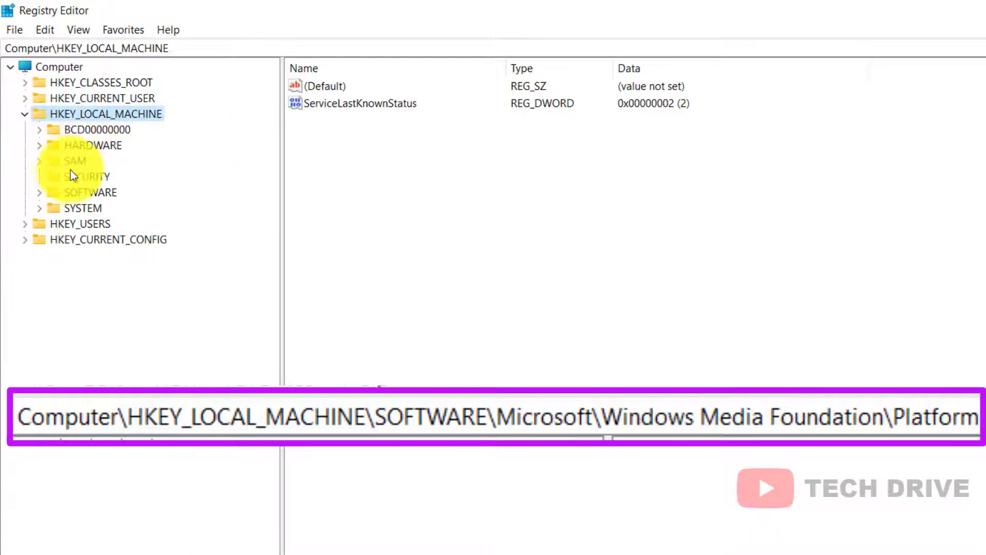
Navigate to HKEY_LOCAL_MACHINE\SOFTWARE\Microsoft\Windows Media Foundation\Platform and expand the Platform key
double_click(48, 193)
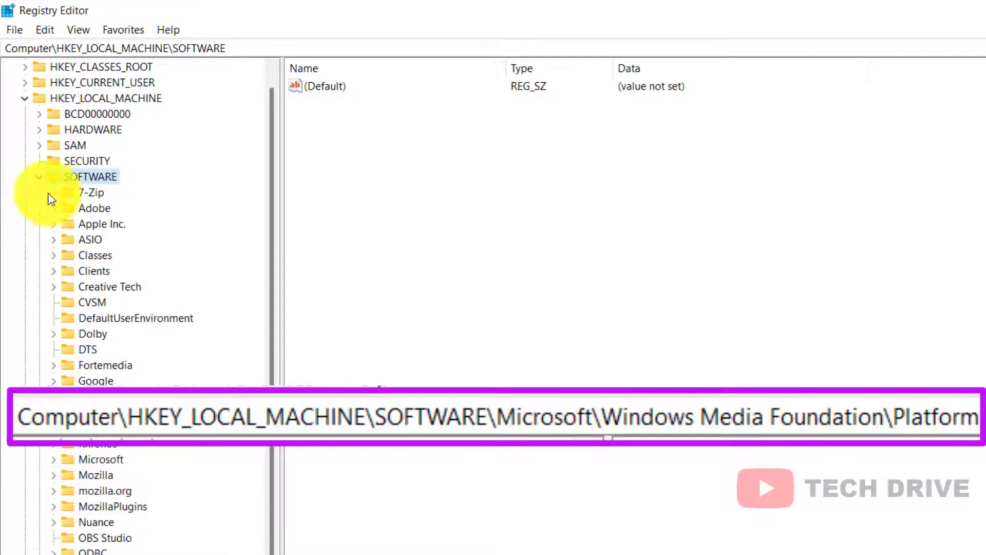
scroll(101, 301, down, 1)
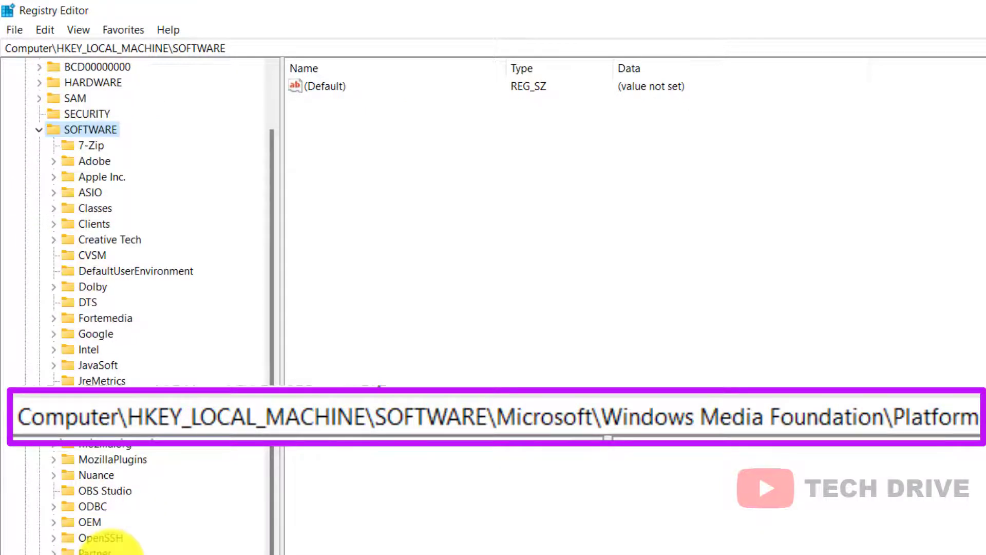
click(111, 412)
click(53, 431)
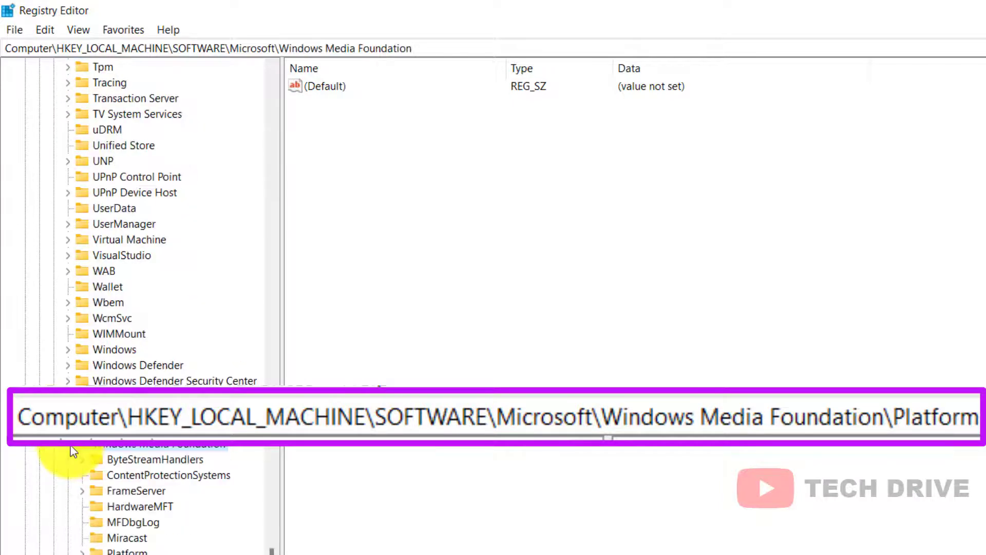
scroll(69, 446, down, 5)
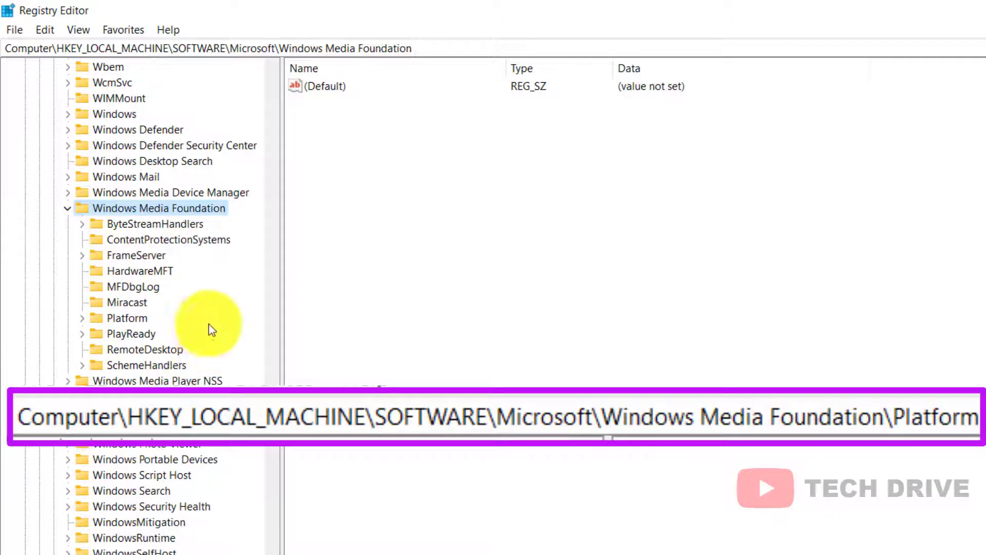
click(126, 318)
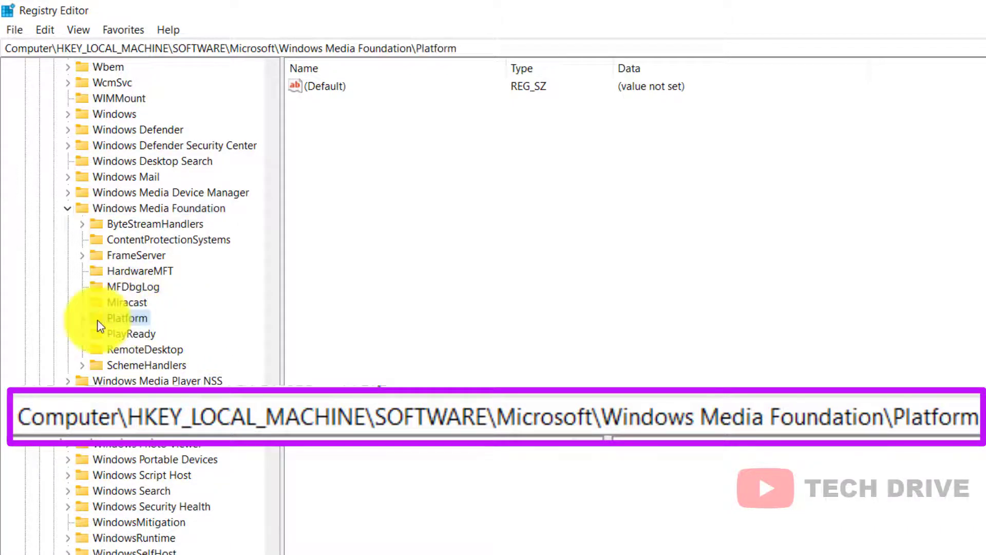
double_click(99, 323)
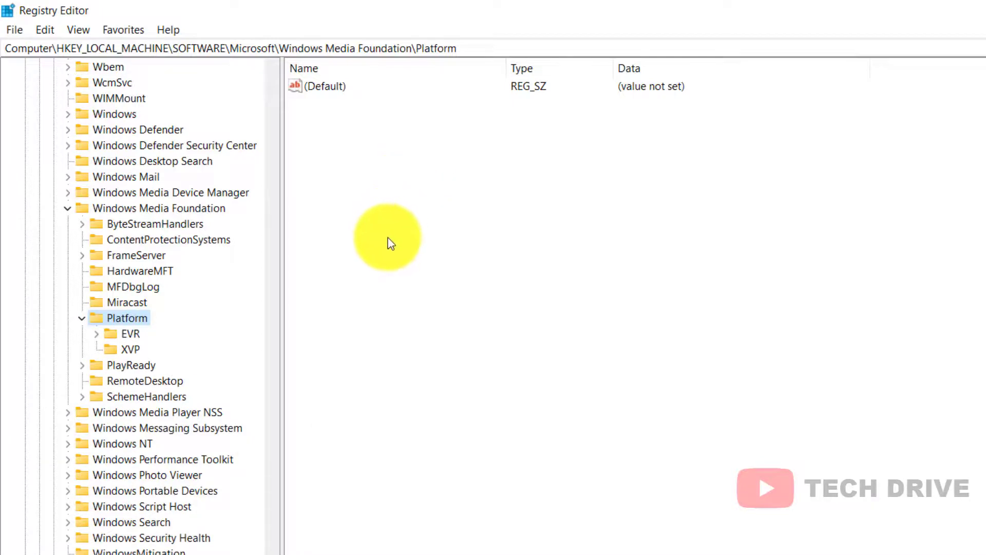
Create a DWORD (32-bit) value named EnableFrameServerMode in the Platform key
right_click(386, 257)
mouse_move(273, 182)
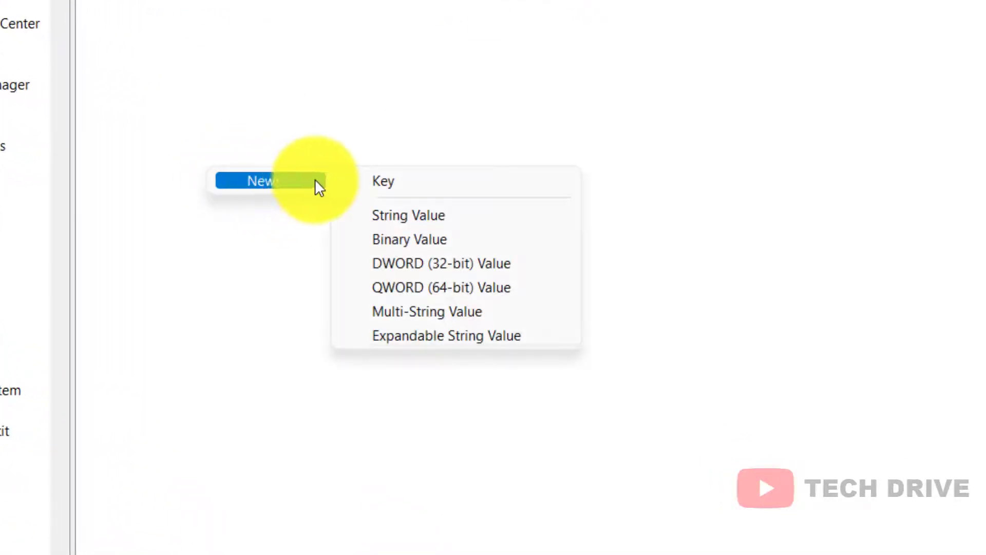
click(450, 264)
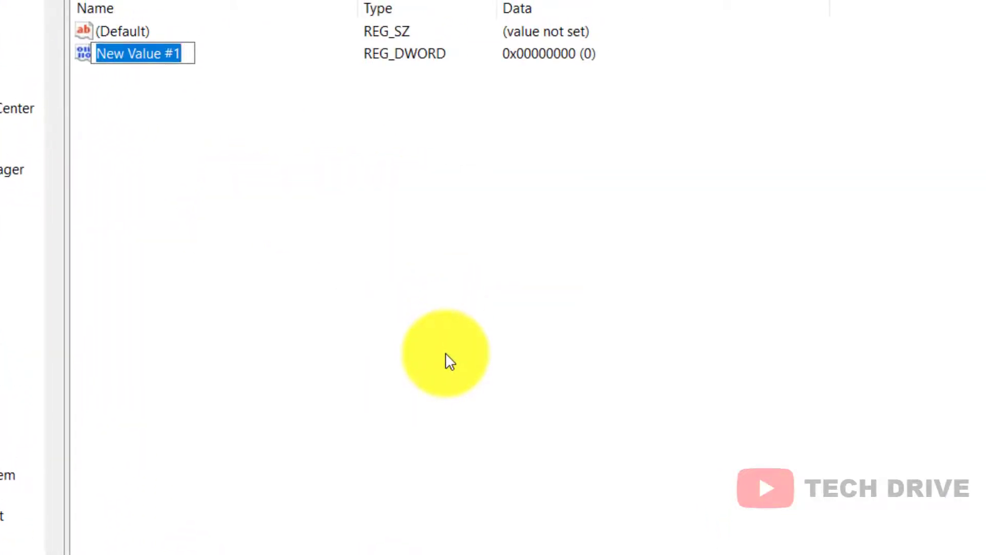
text(E)
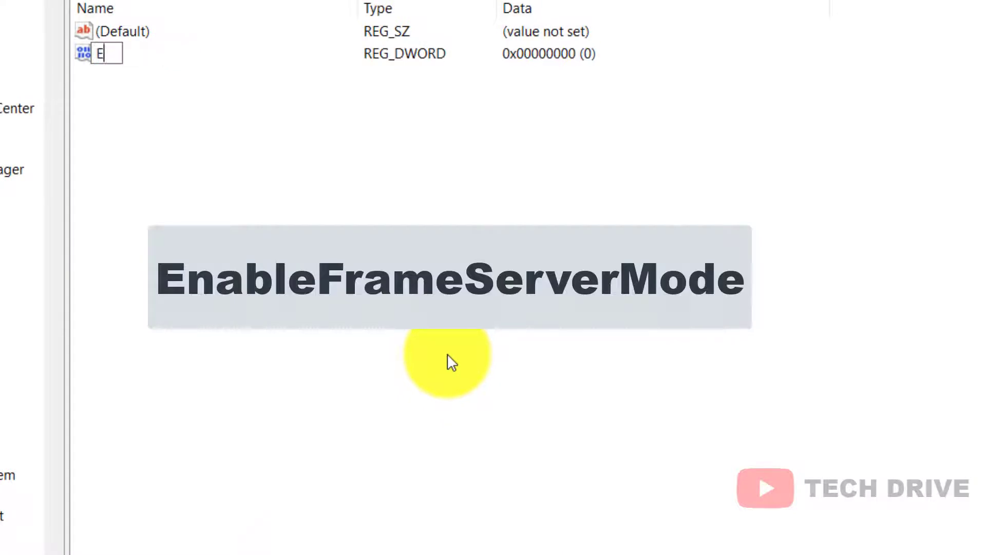
text(nableFrame)
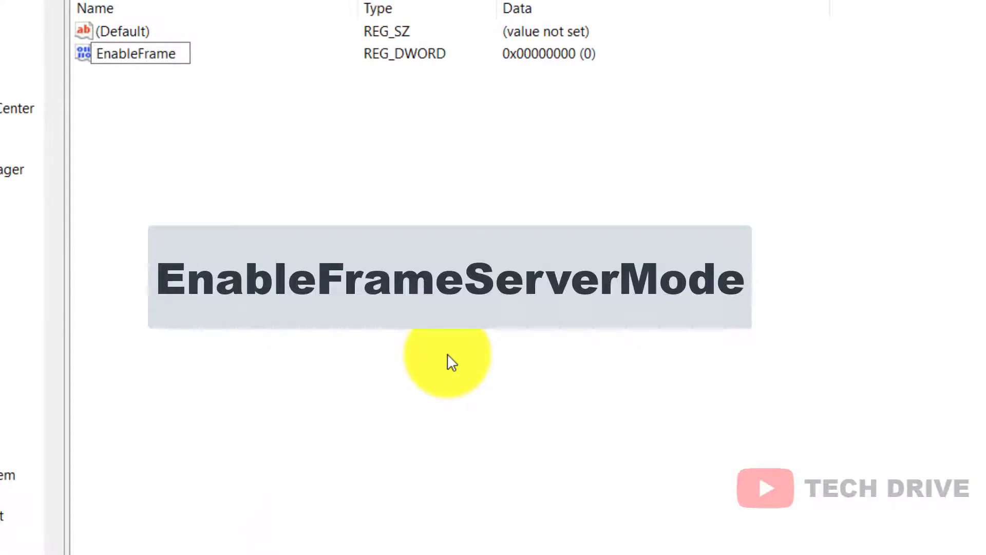
text(ServerMod)
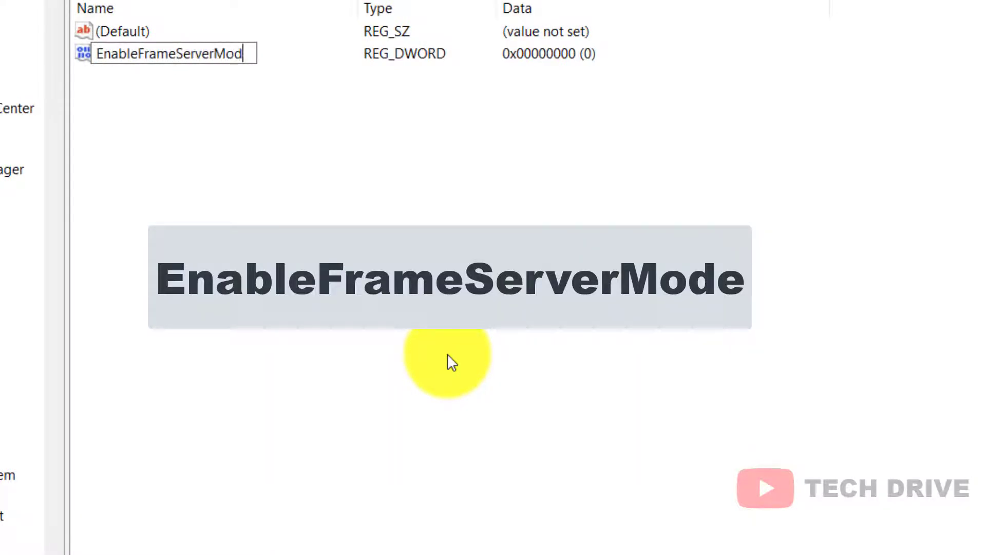
text(e)
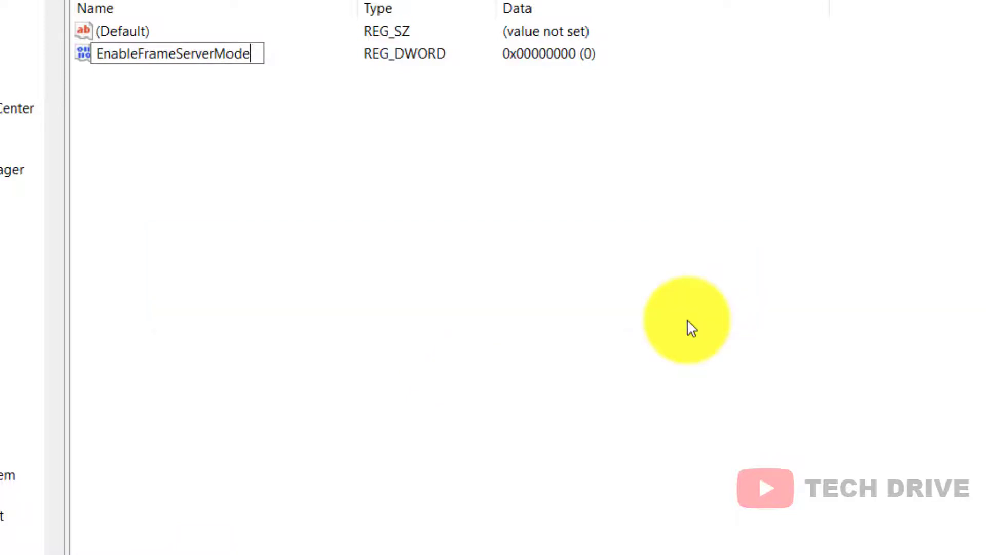
key(Return)
Open EnableFrameServerMode for modification, accept value data 0 in hexadecimal and close Registry Editor
right_click(226, 51)
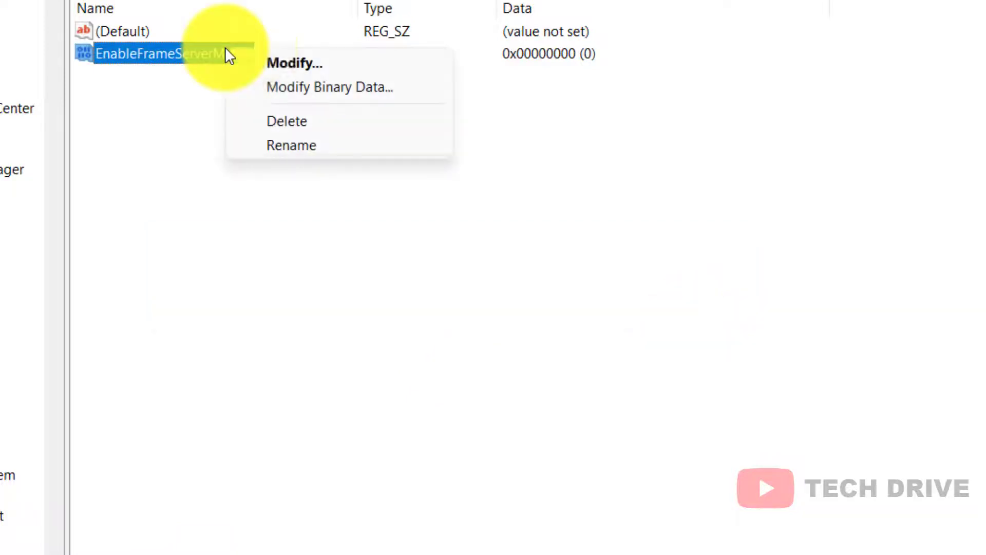
click(303, 63)
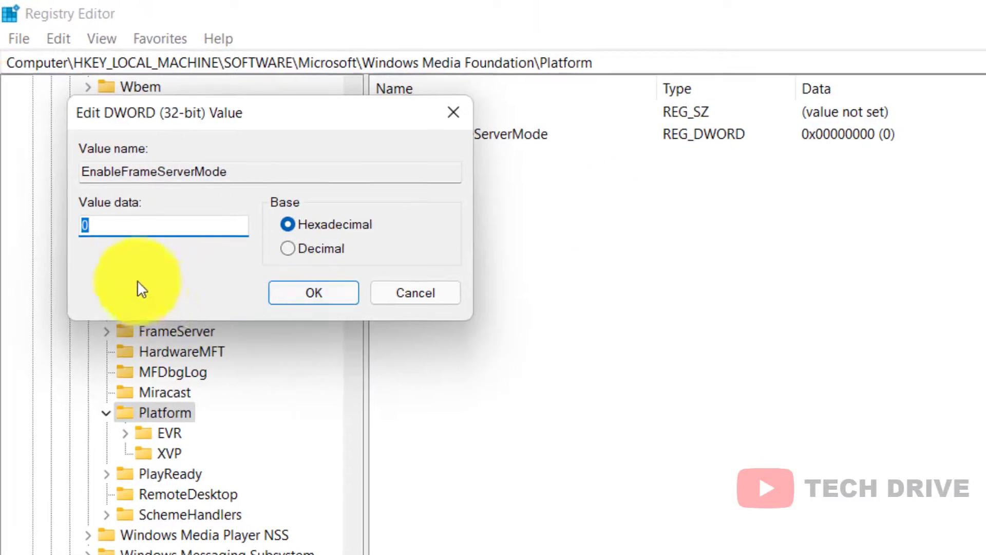
click(314, 293)
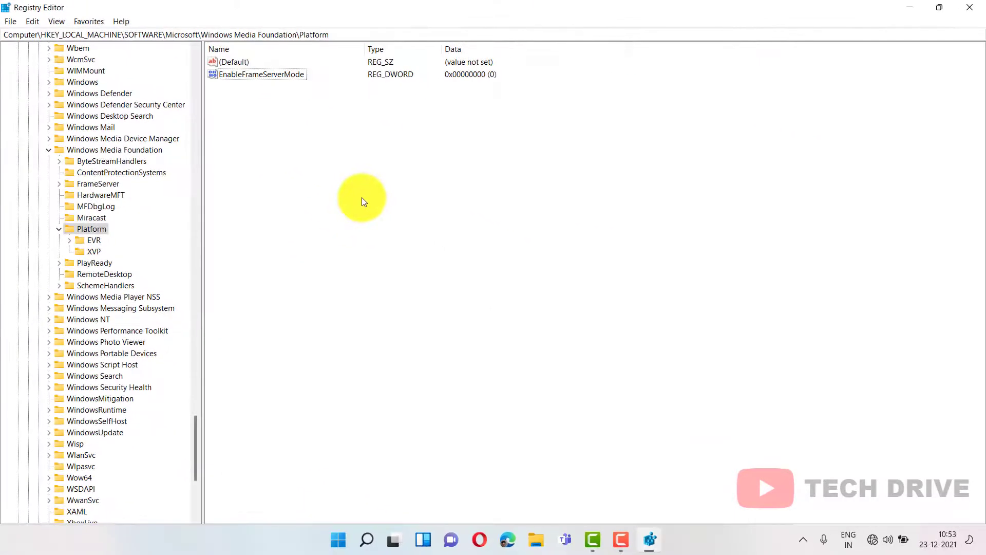
click(969, 8)
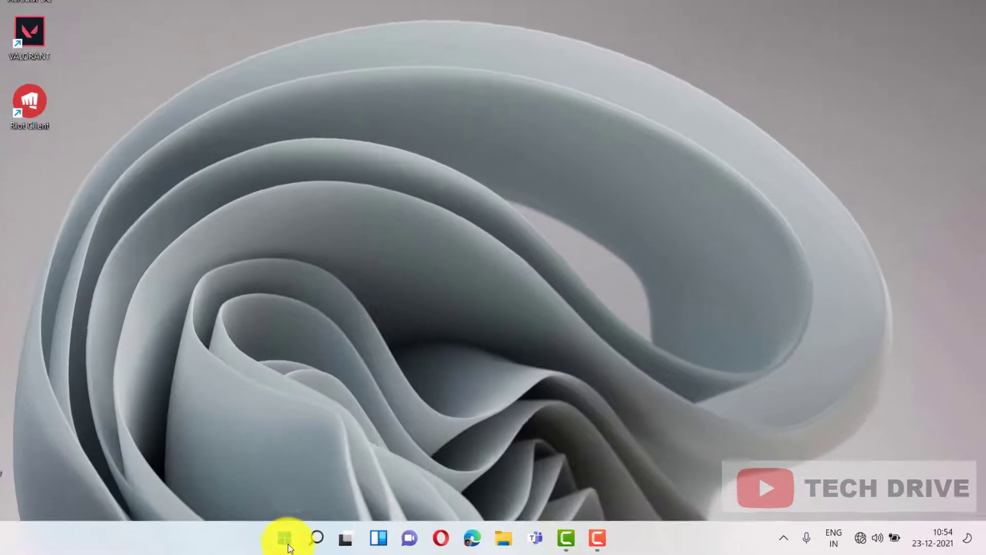
Display the computer's power options to locate Restart, and dismiss them without choosing one
click(353, 545)
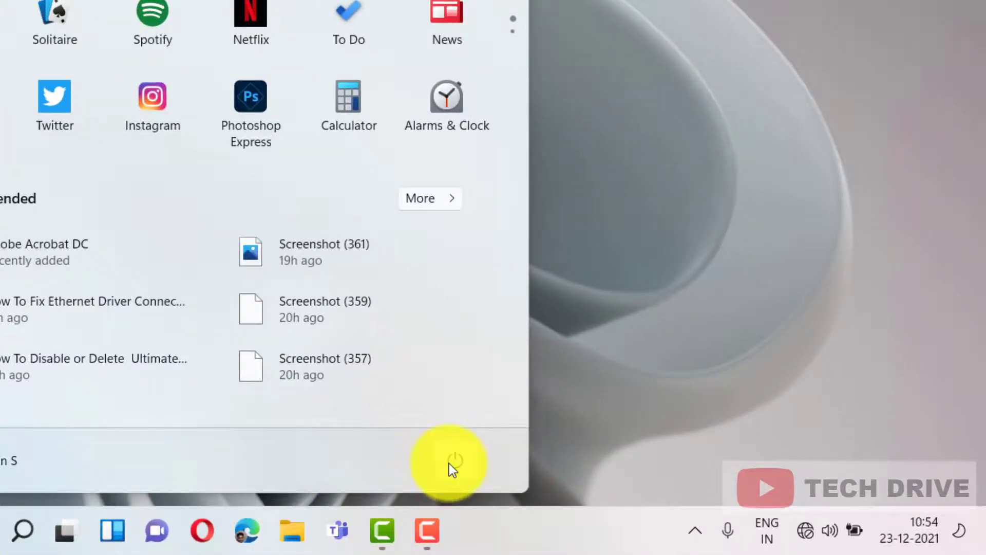
click(449, 463)
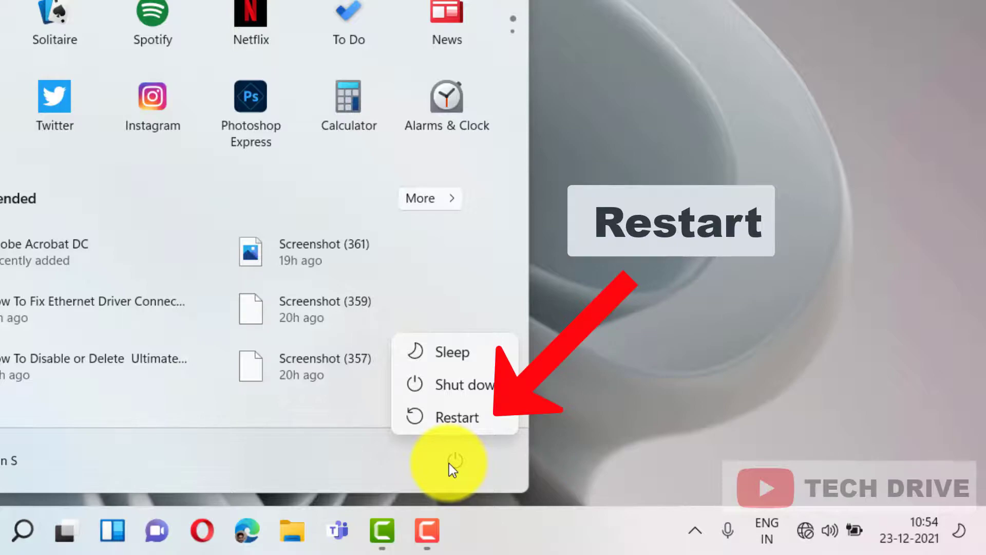
key(Escape)
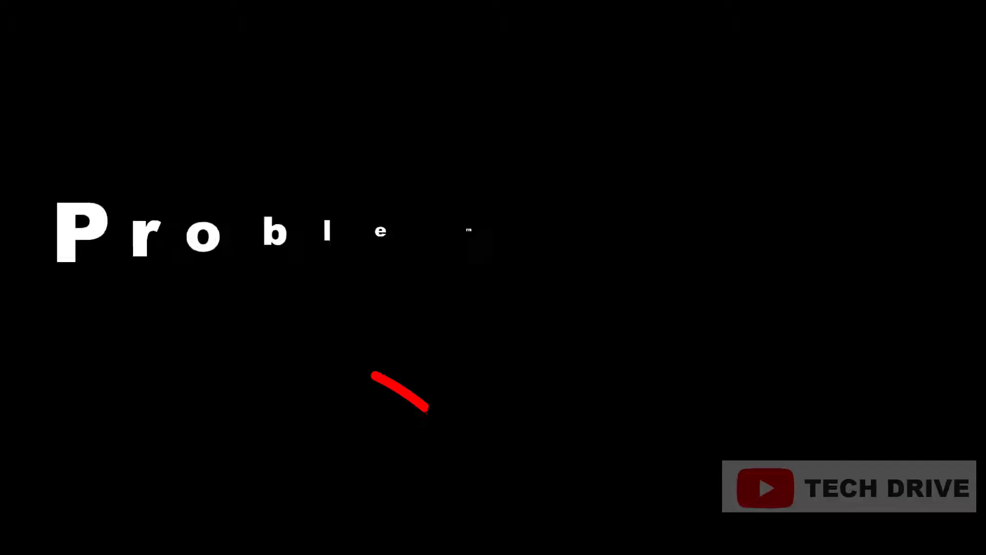